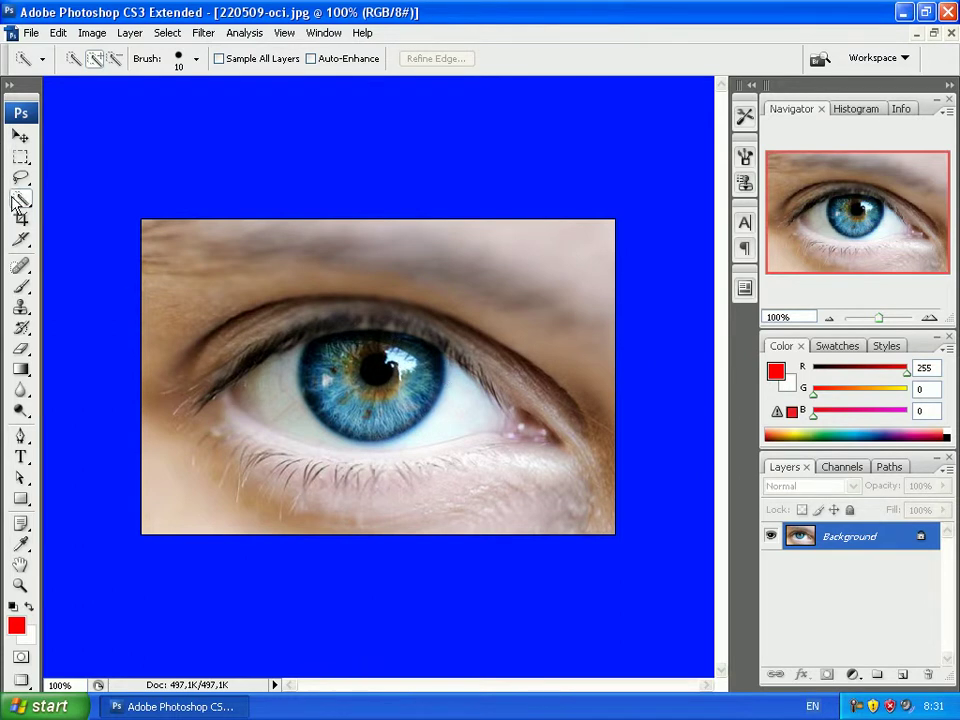
Step: Select the whole iris and pupil with the Quick Selection tool in add mode
click(94, 58)
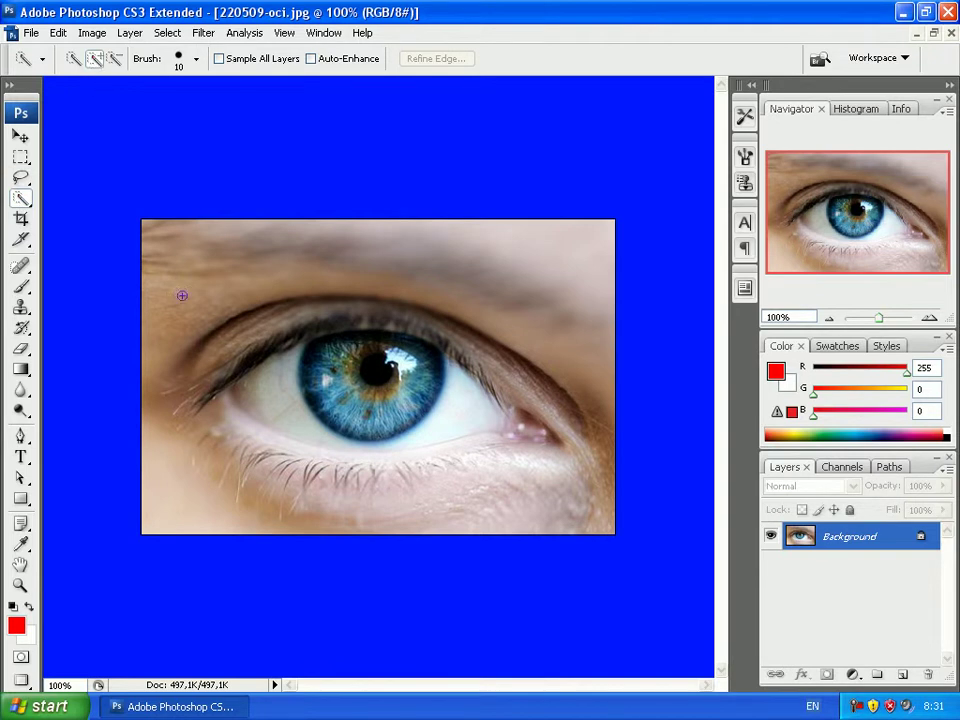
click(418, 370)
click(408, 350)
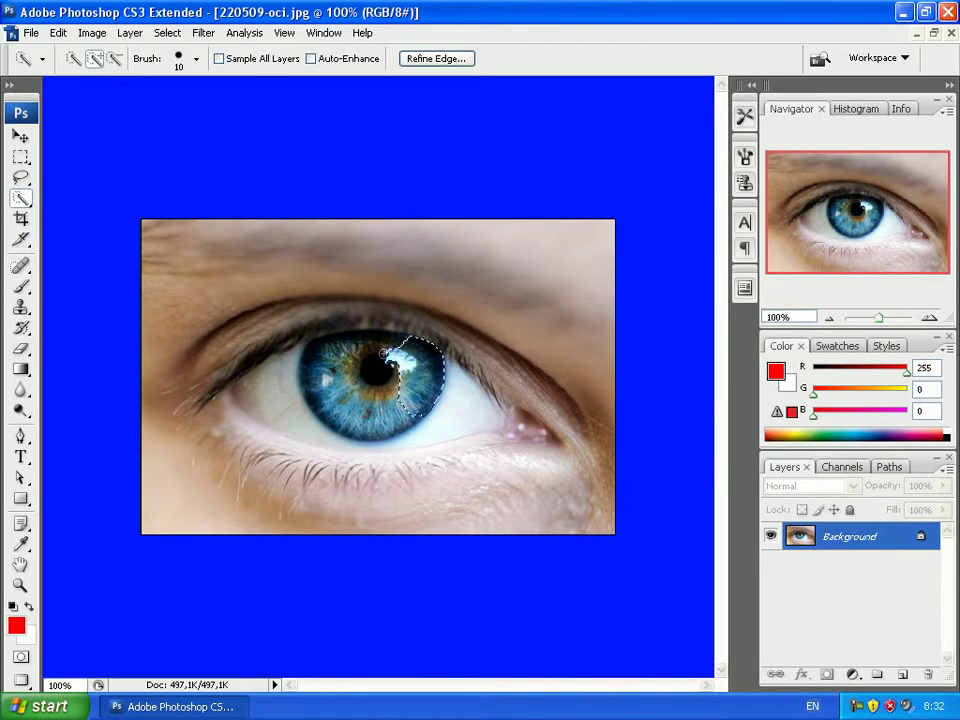
mouse_move(355, 347)
mouse_down()
mouse_move(370, 343)
mouse_move(338, 345)
mouse_move(349, 332)
mouse_move(316, 358)
mouse_move(309, 351)
mouse_move(317, 343)
mouse_move(328, 383)
mouse_up()
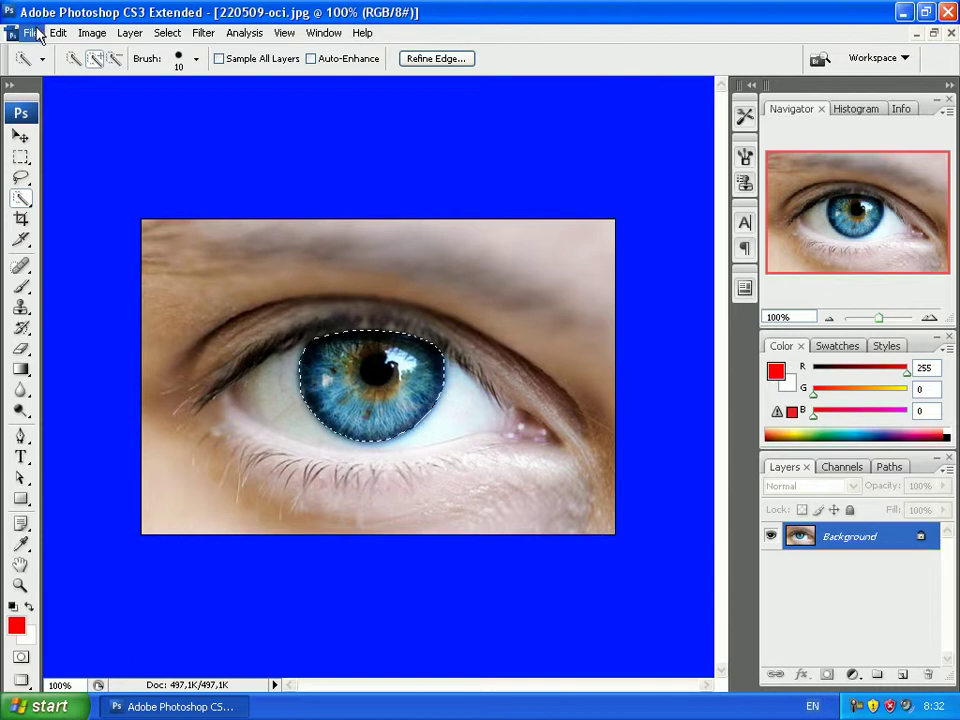
Step: Apply Color Balance levels of -51, +61 and -54 to the iris midtones, and deselect the iris
click(92, 37)
mouse_move(86, 84)
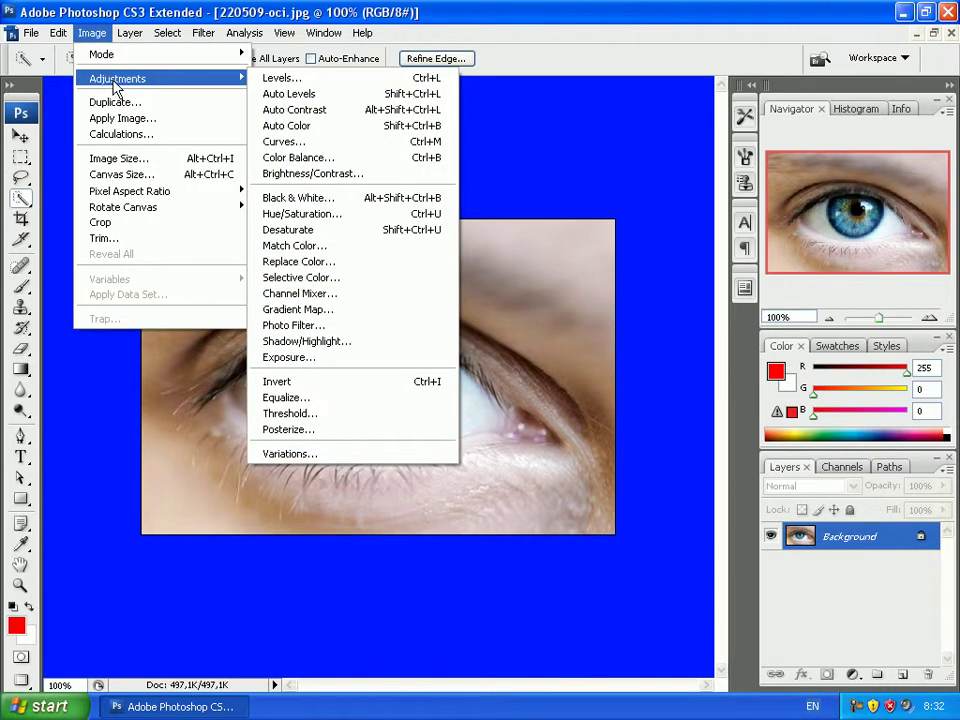
click(336, 163)
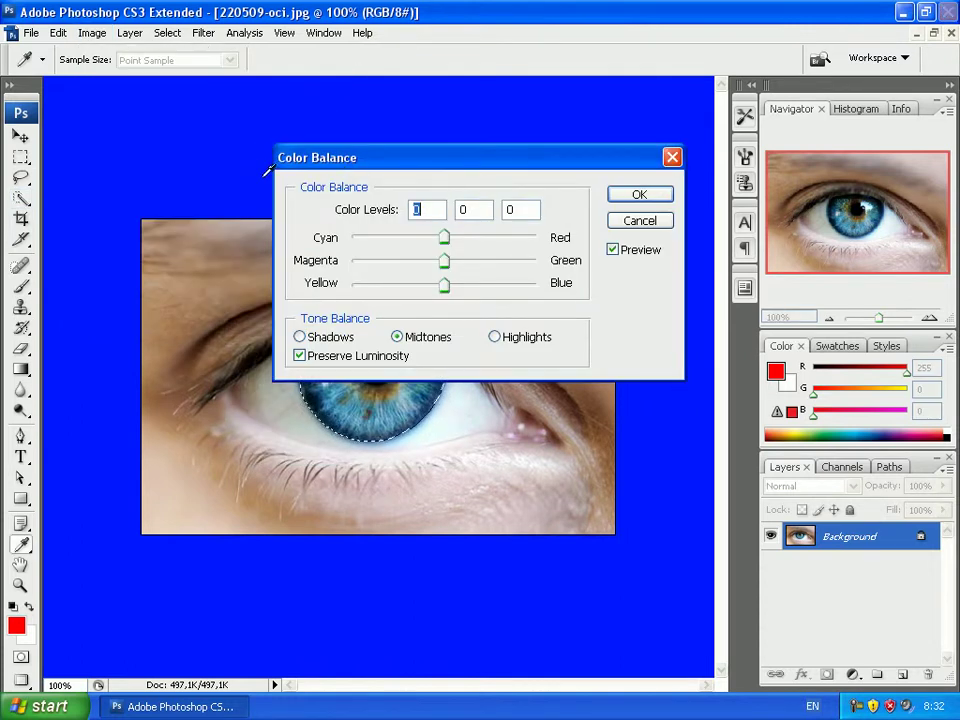
click(666, 220)
key(w)
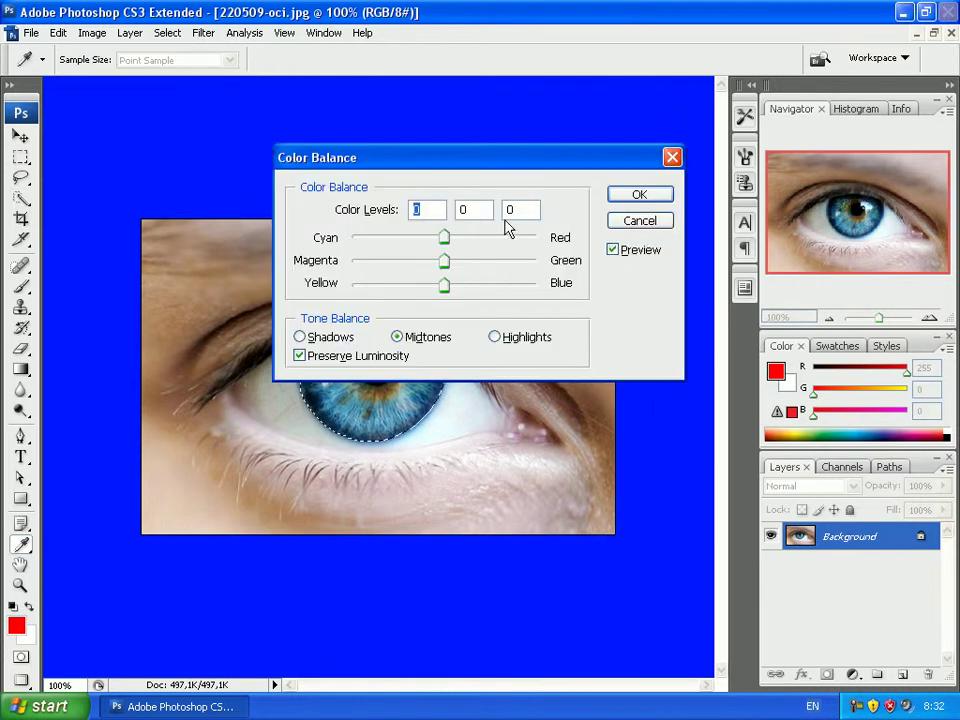
drag(460, 157, 332, 77)
drag(317, 157, 270, 162)
drag(319, 196, 376, 193)
drag(315, 199, 269, 214)
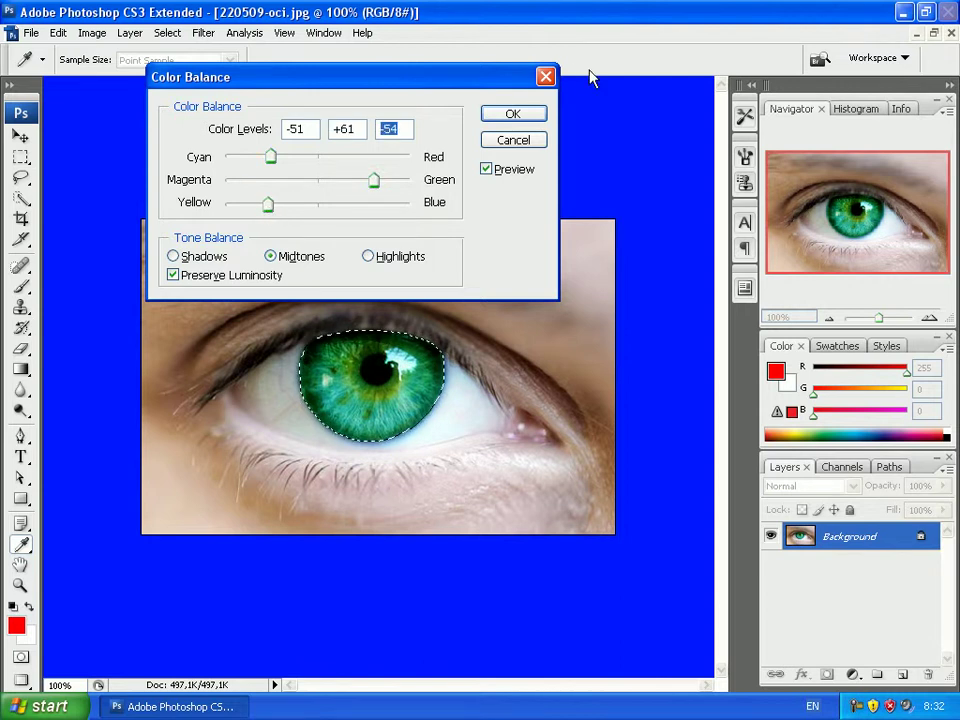
click(510, 114)
key(w)
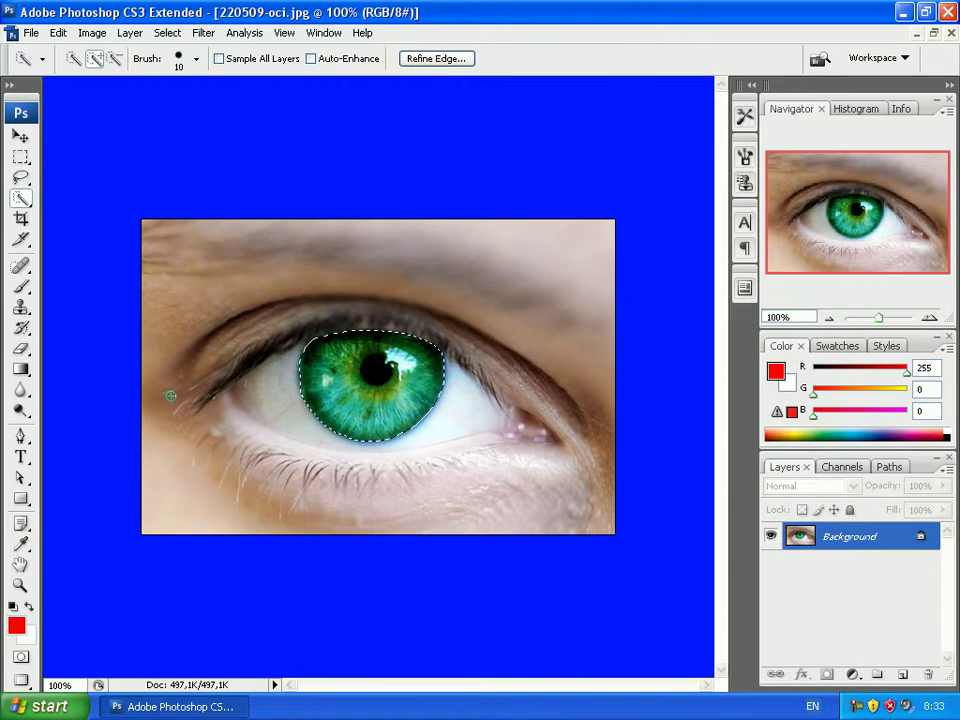
right_click(332, 425)
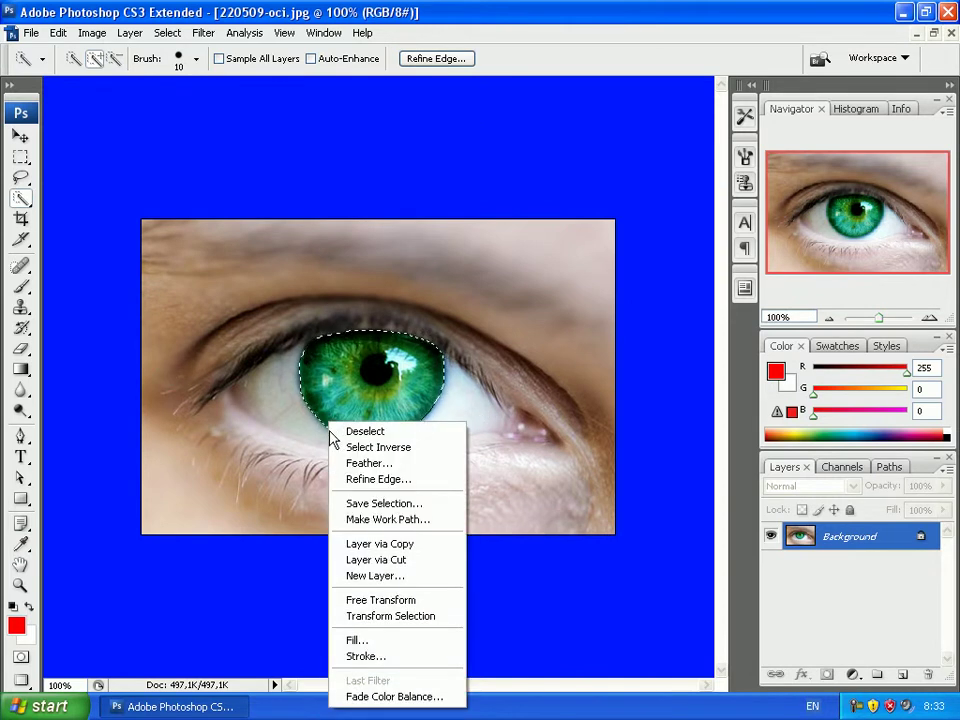
click(354, 436)
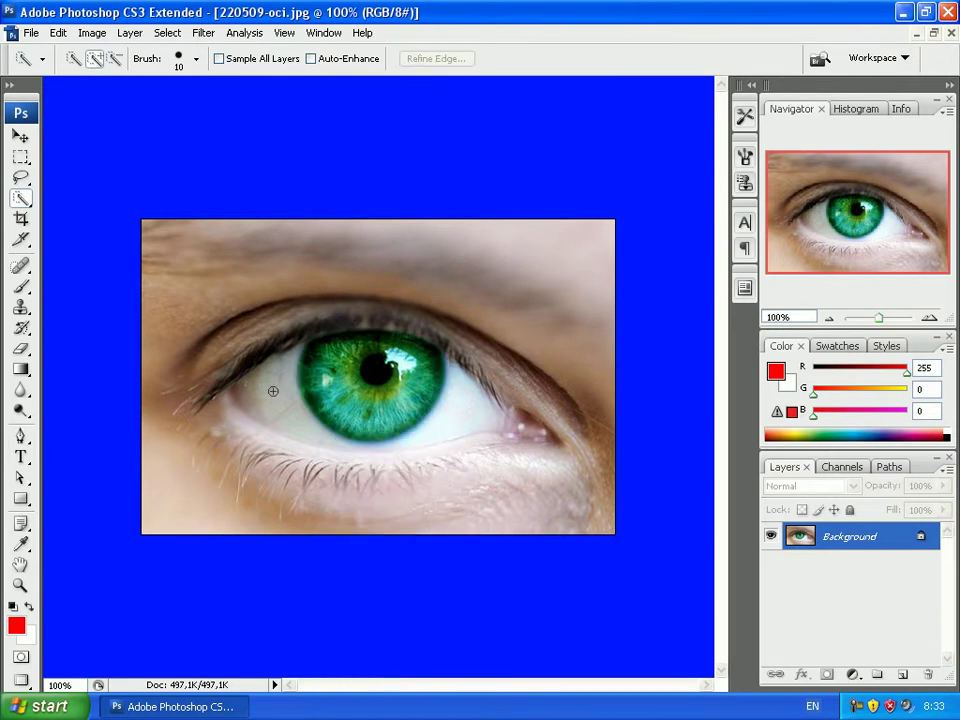
Step: Quick-select the white of the eye on both sides of the iris, subtracting the spill onto the lower eyelid
drag(274, 391, 268, 390)
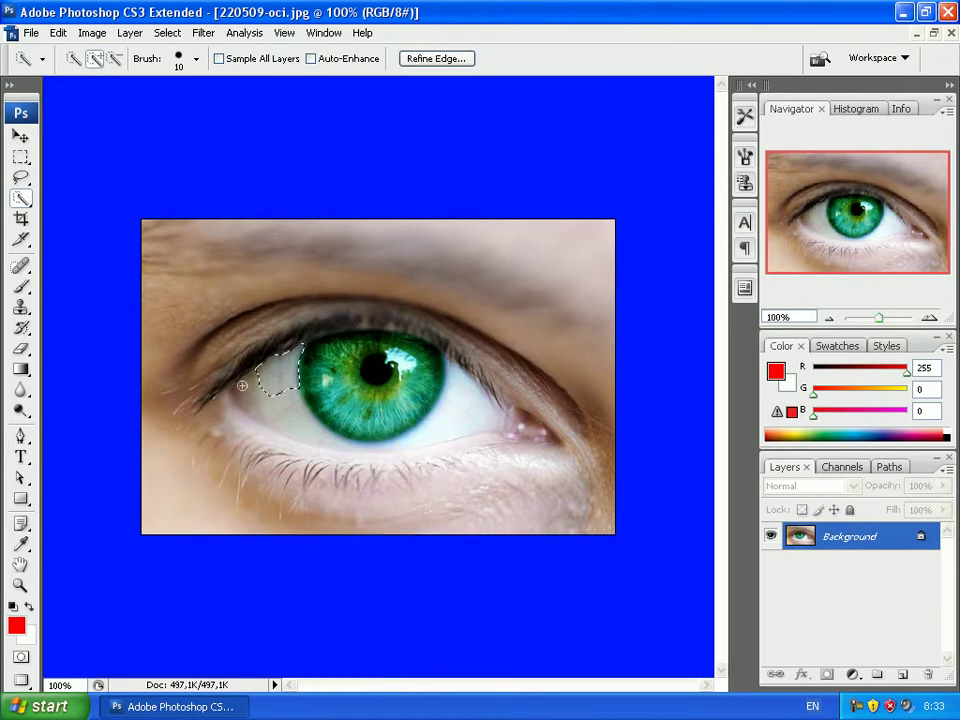
mouse_move(250, 395)
mouse_down()
mouse_move(234, 398)
mouse_move(354, 455)
mouse_up()
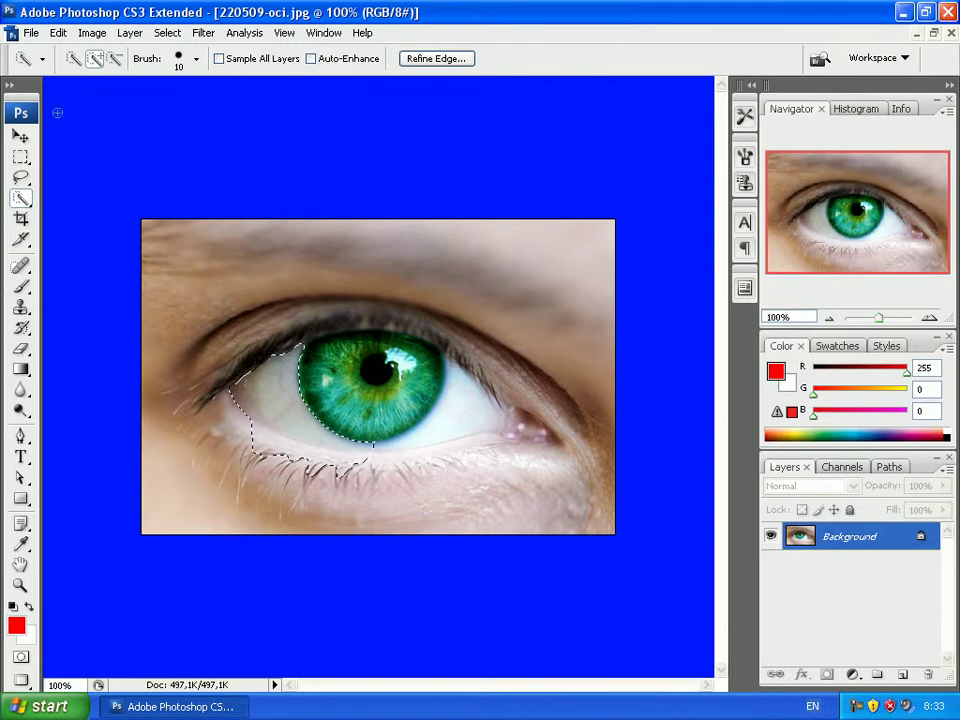
click(114, 58)
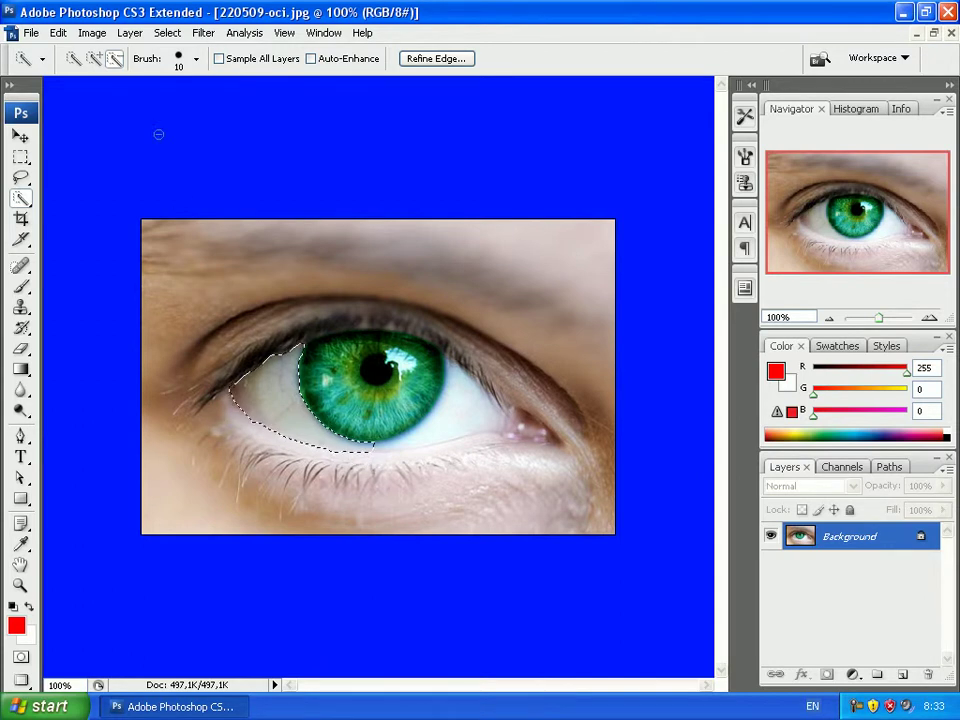
click(94, 58)
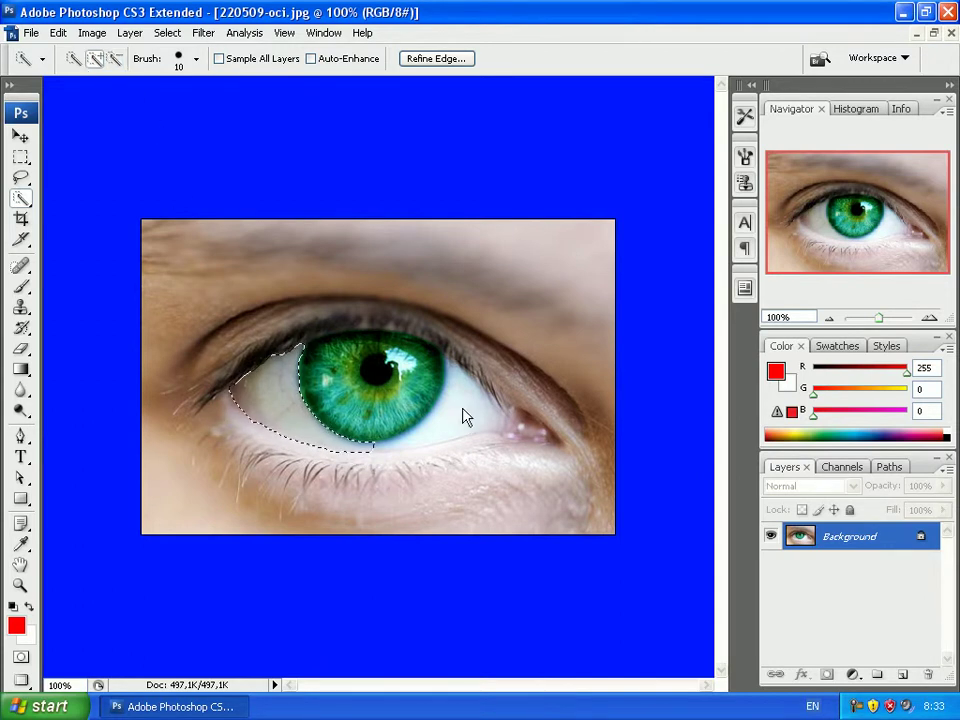
mouse_move(456, 392)
mouse_down()
mouse_move(454, 381)
mouse_move(448, 420)
mouse_move(435, 418)
mouse_move(424, 439)
mouse_up()
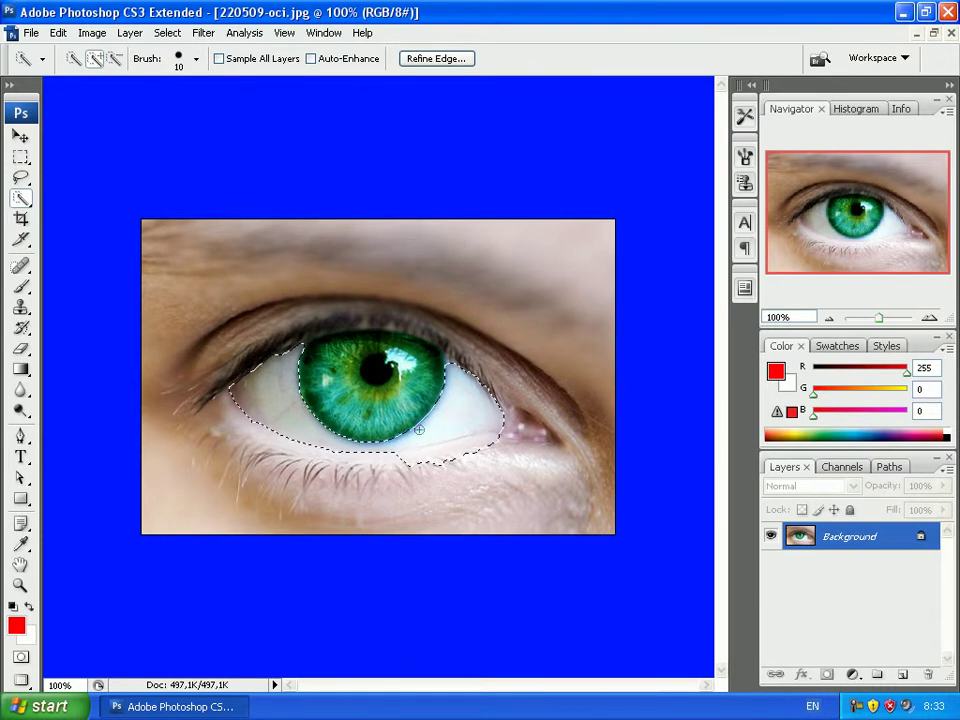
click(115, 60)
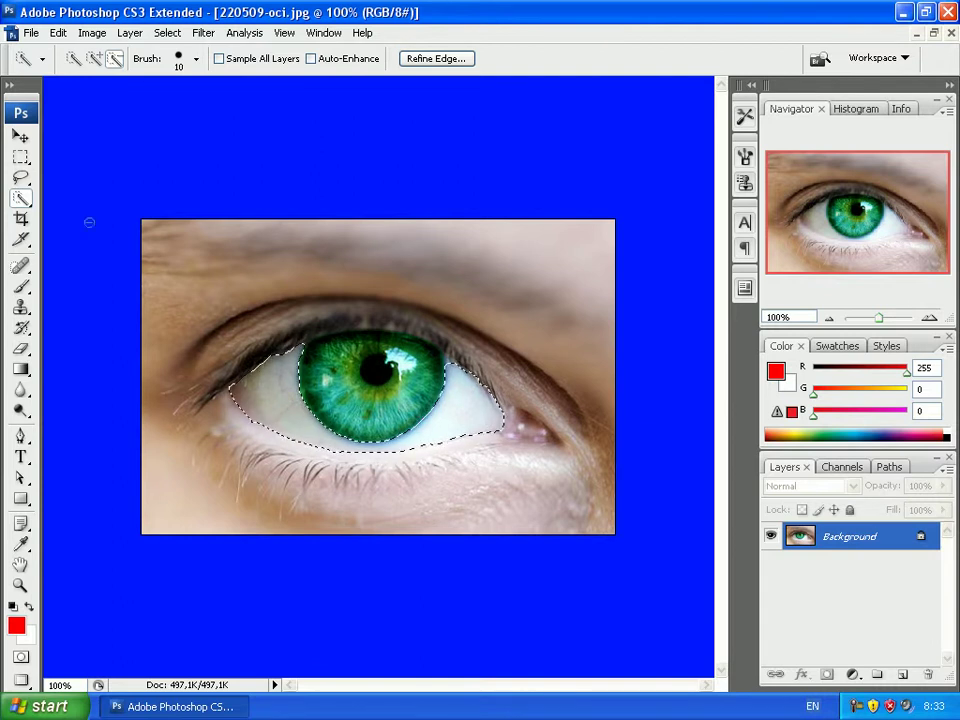
Step: Start a Selective Color adjustment on the eye white and set Yellow to 100% for the Reds
click(92, 33)
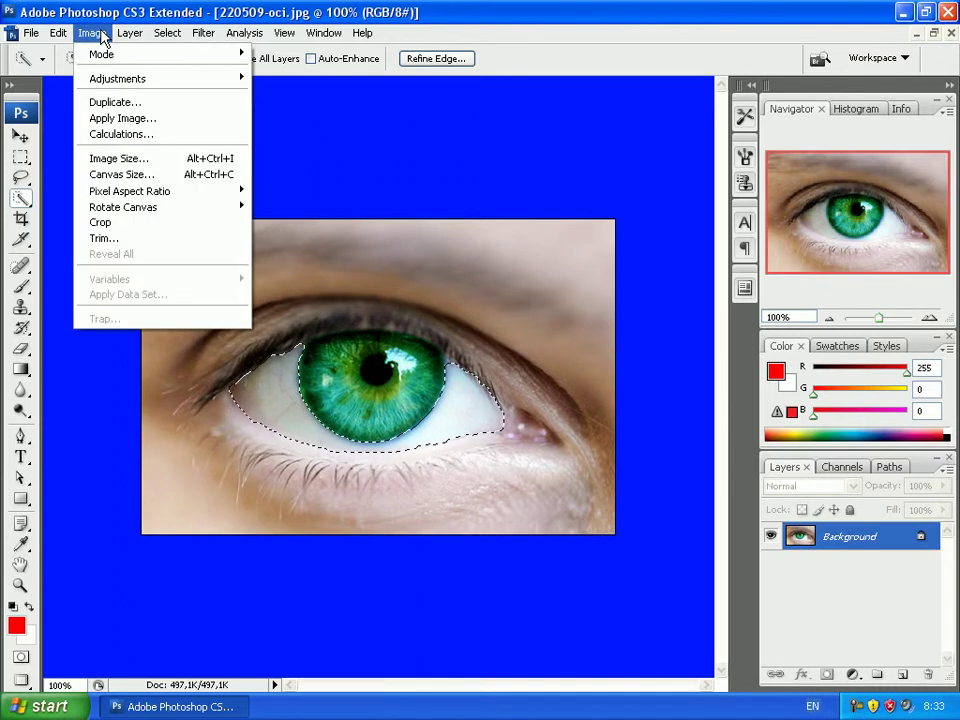
mouse_move(130, 33)
mouse_move(137, 86)
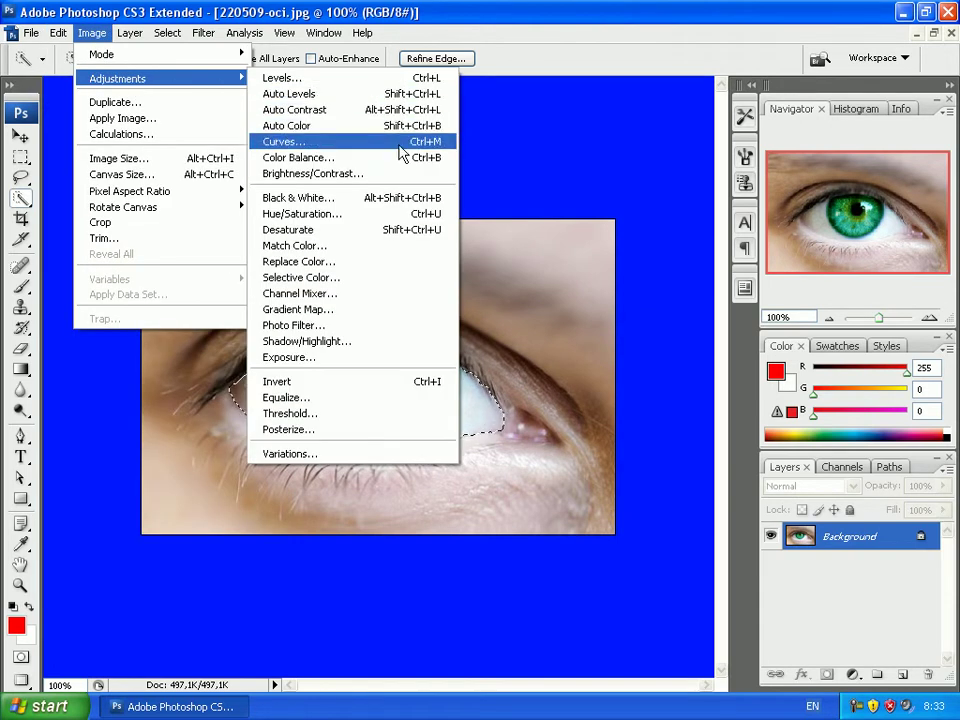
click(384, 282)
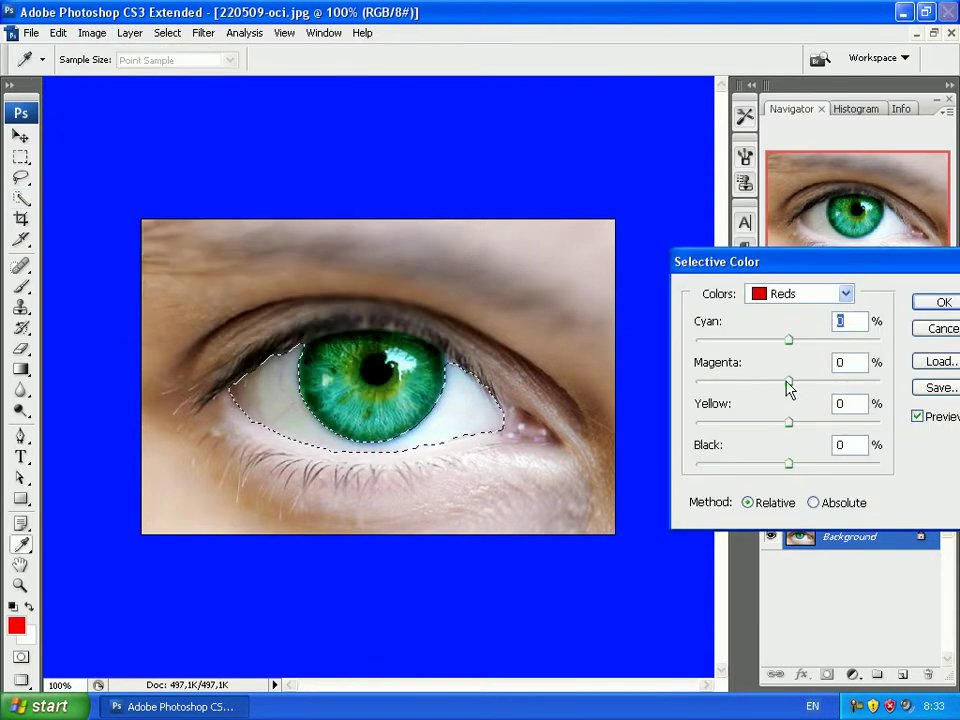
drag(791, 423, 687, 425)
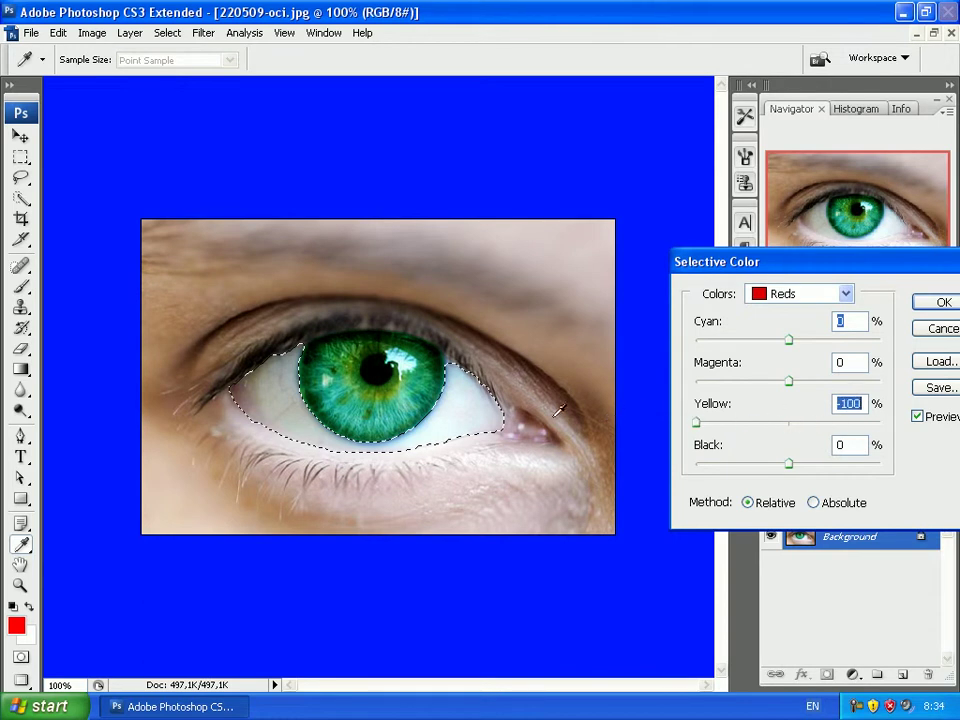
drag(696, 423, 876, 424)
Step: Set Black to -1% for the Whites, apply the Selective Color adjustment and deselect the eye white
click(822, 294)
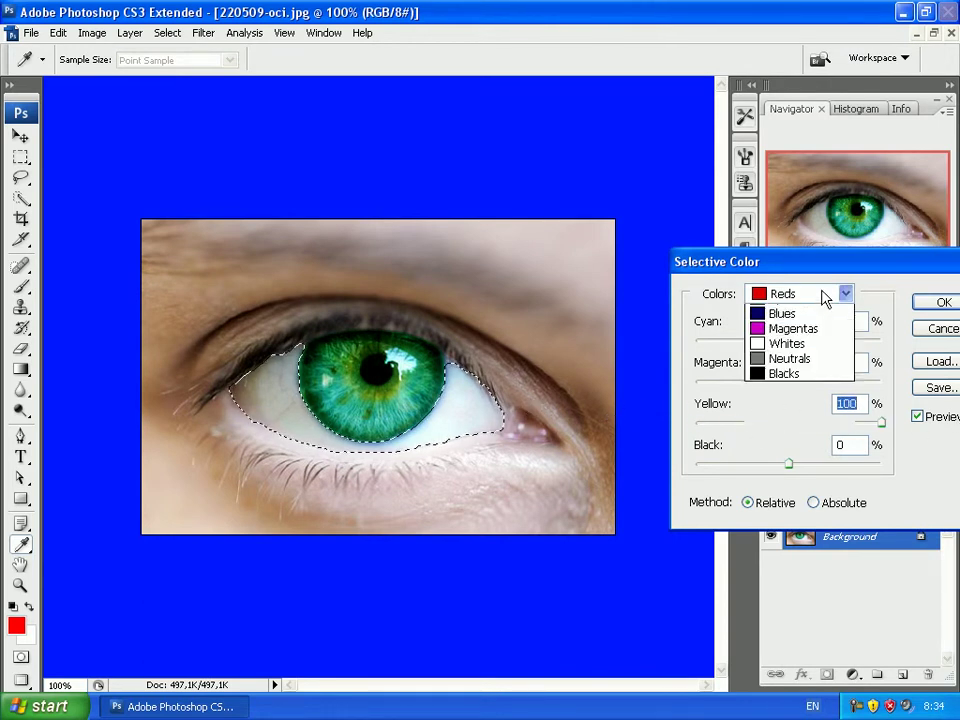
click(788, 402)
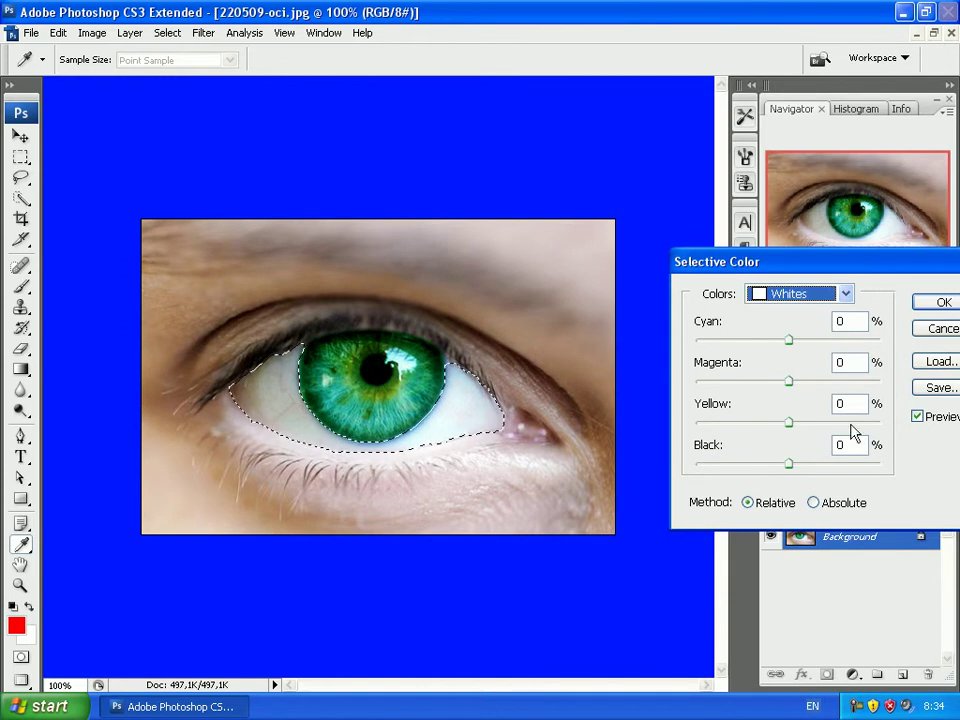
drag(789, 423, 566, 471)
drag(705, 468, 790, 484)
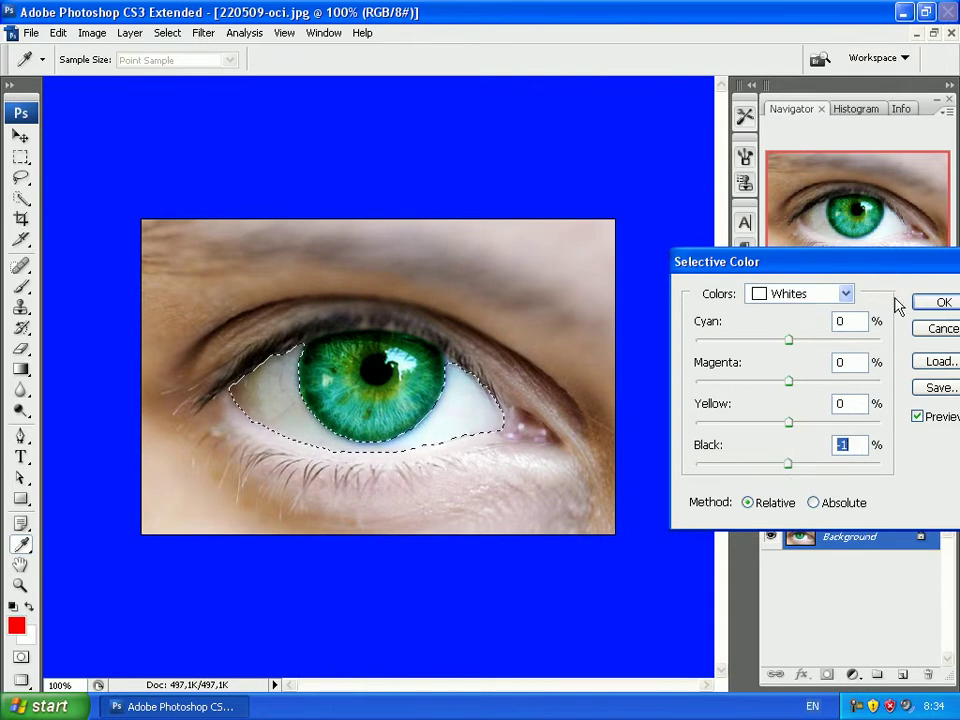
click(940, 302)
key(w)
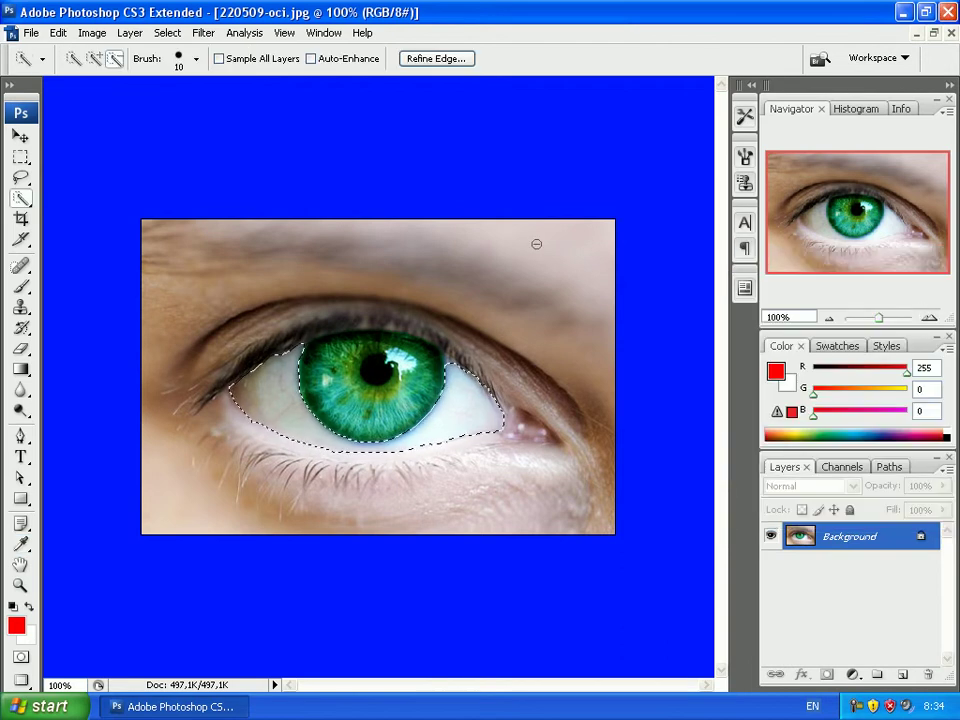
right_click(434, 373)
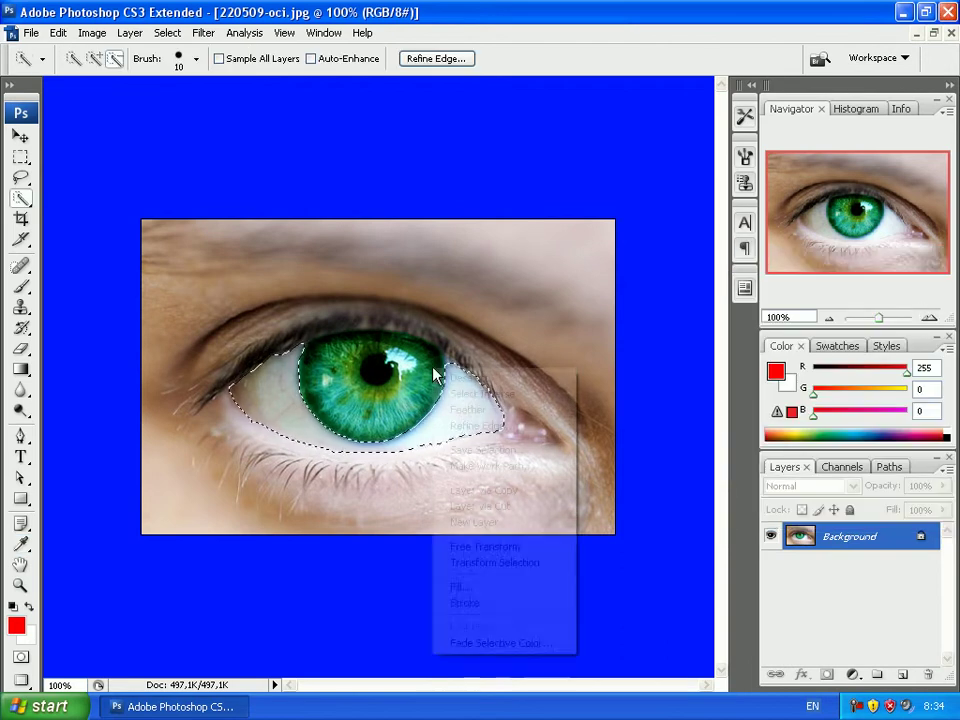
click(491, 379)
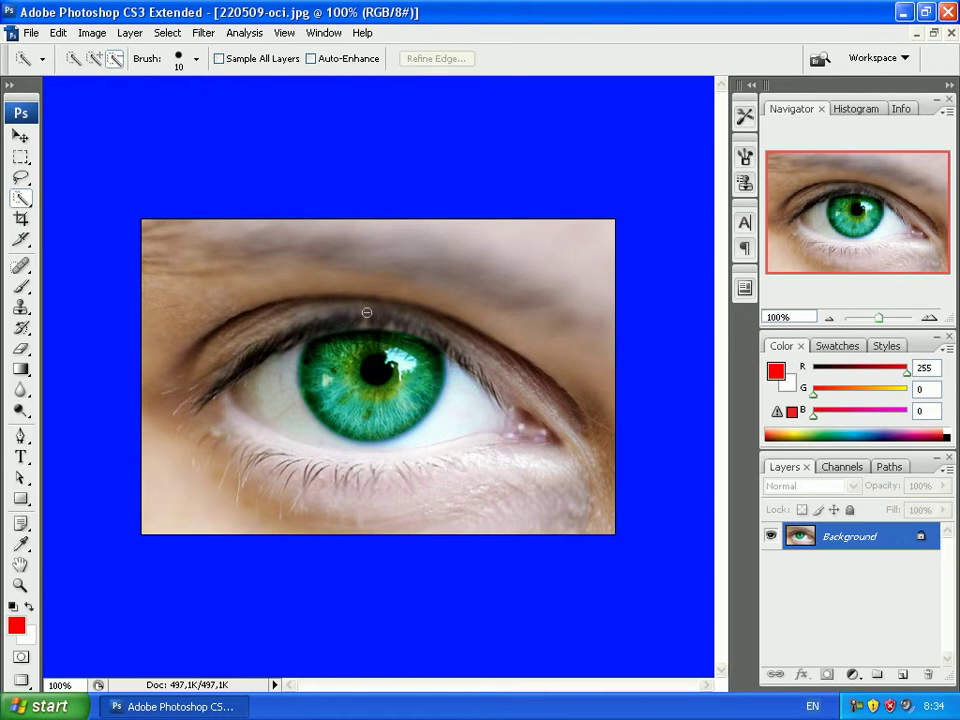
Step: Save the edited image as a JPEG named 220509-oc in the same folder, accepting the offered JPEG options
click(33, 32)
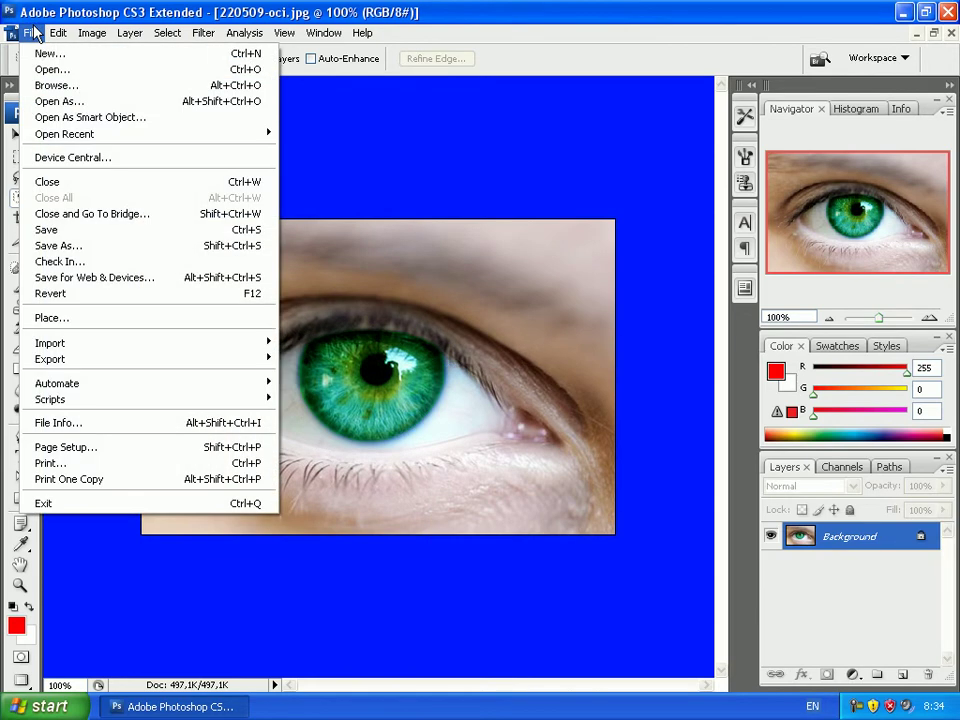
click(58, 247)
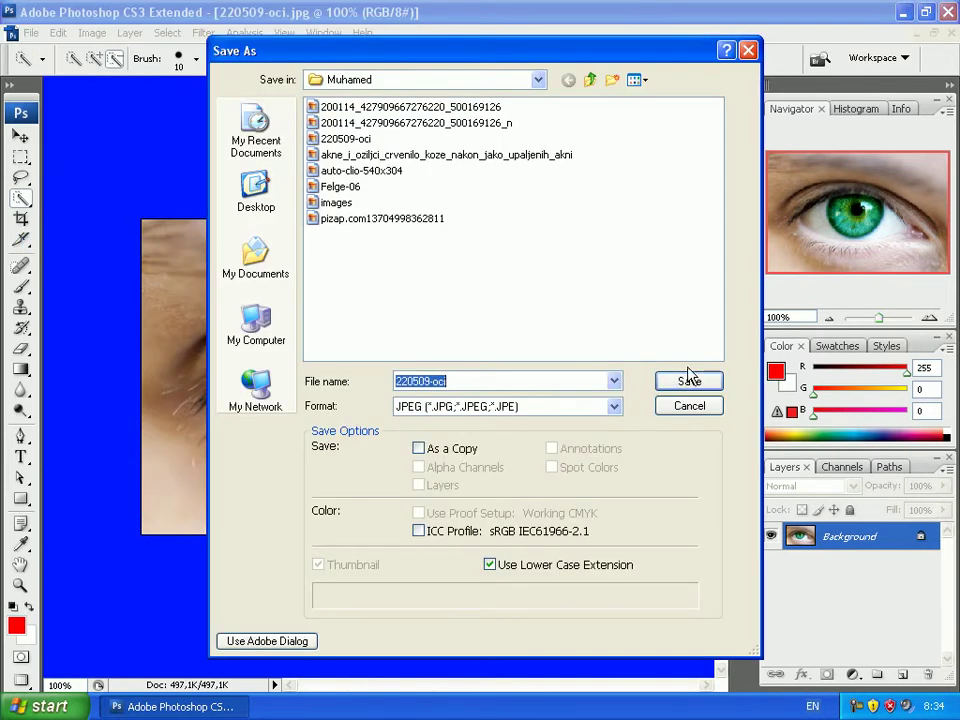
click(463, 381)
key(BackSpace)
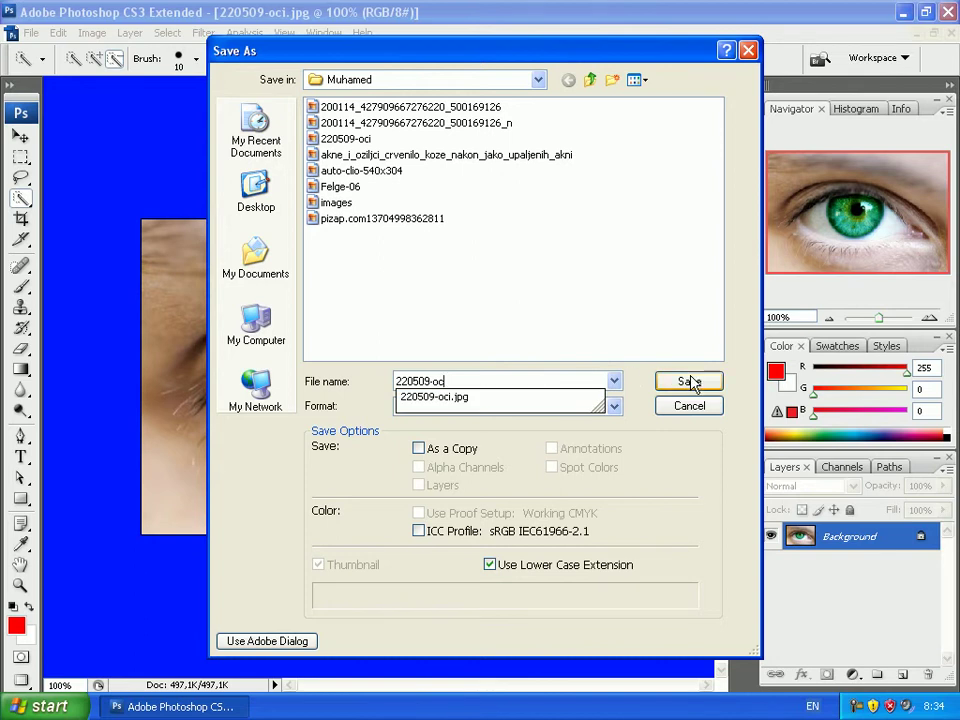
click(541, 334)
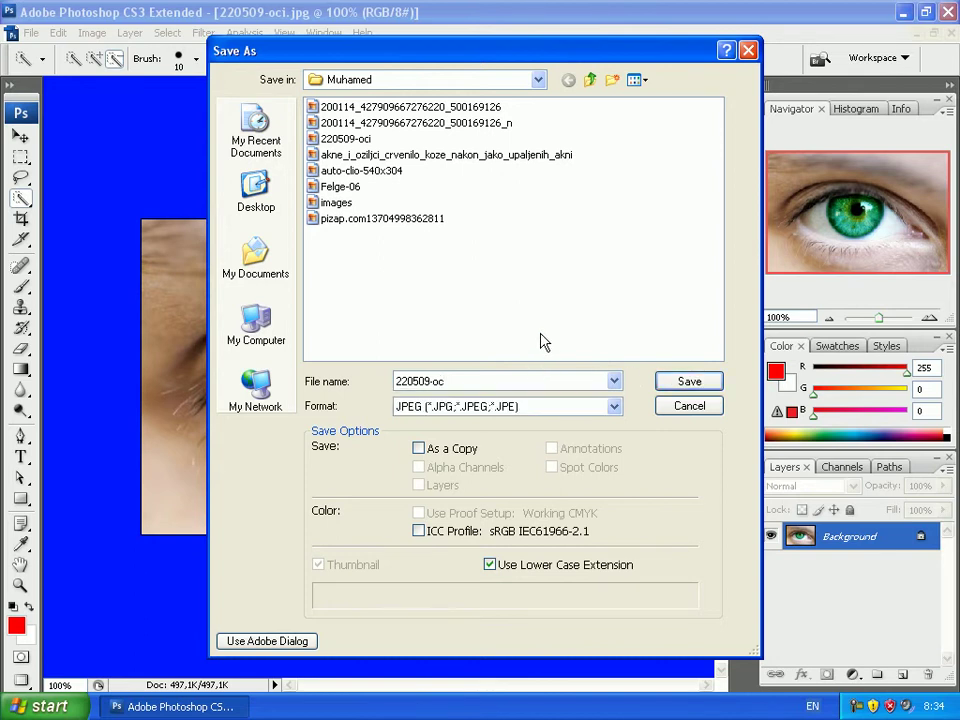
click(690, 381)
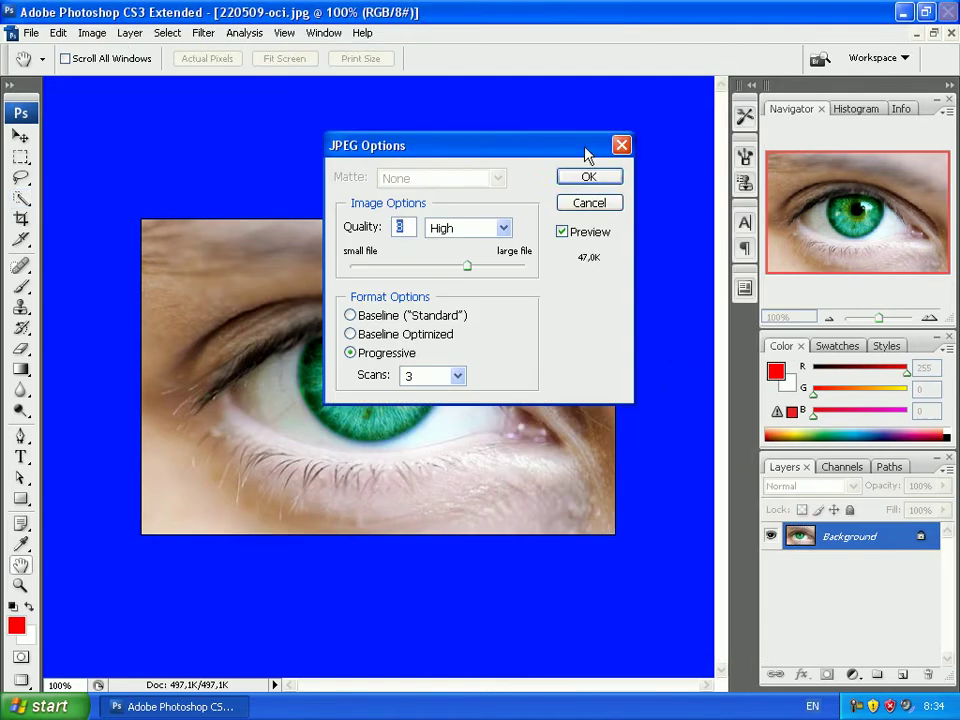
click(564, 179)
key(w)
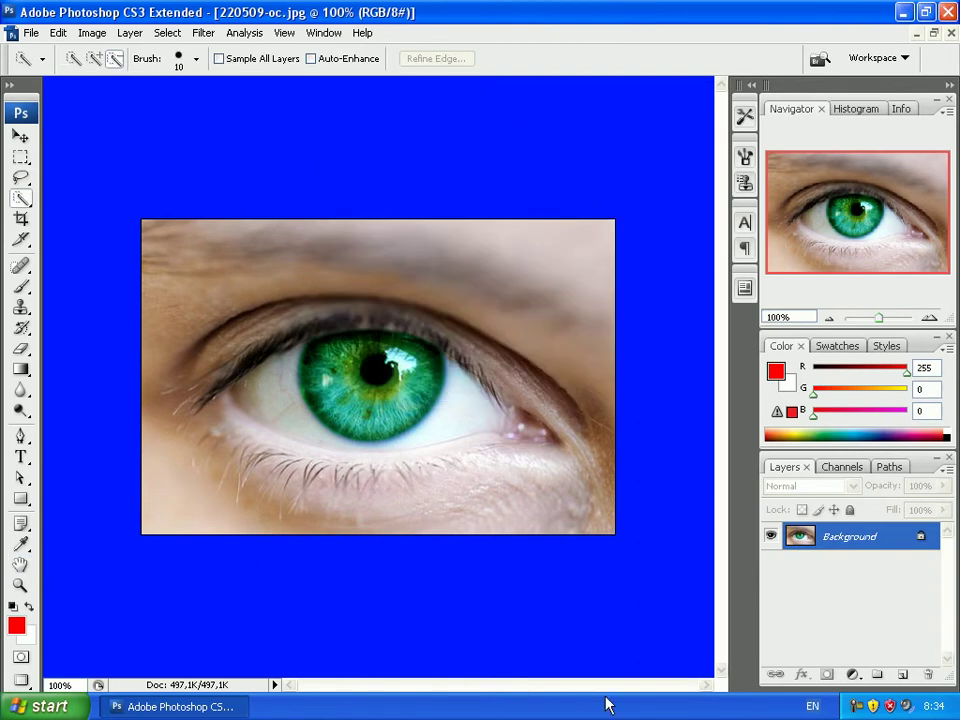
Step: Minimize Photoshop and open the desktop picture folder to find the saved 220509-oc image
click(180, 706)
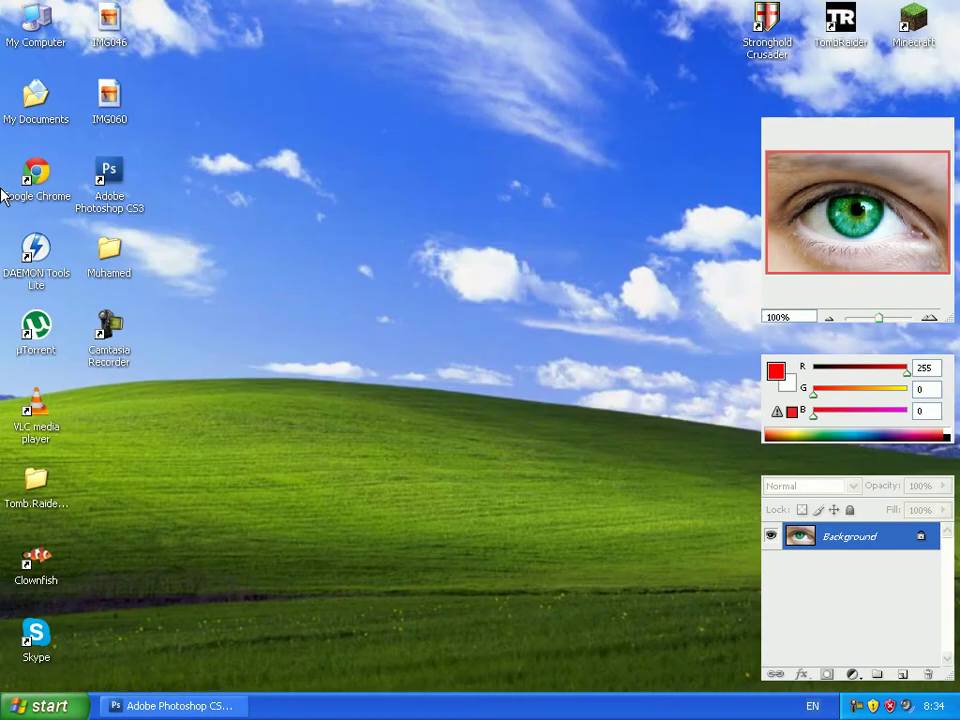
double_click(118, 268)
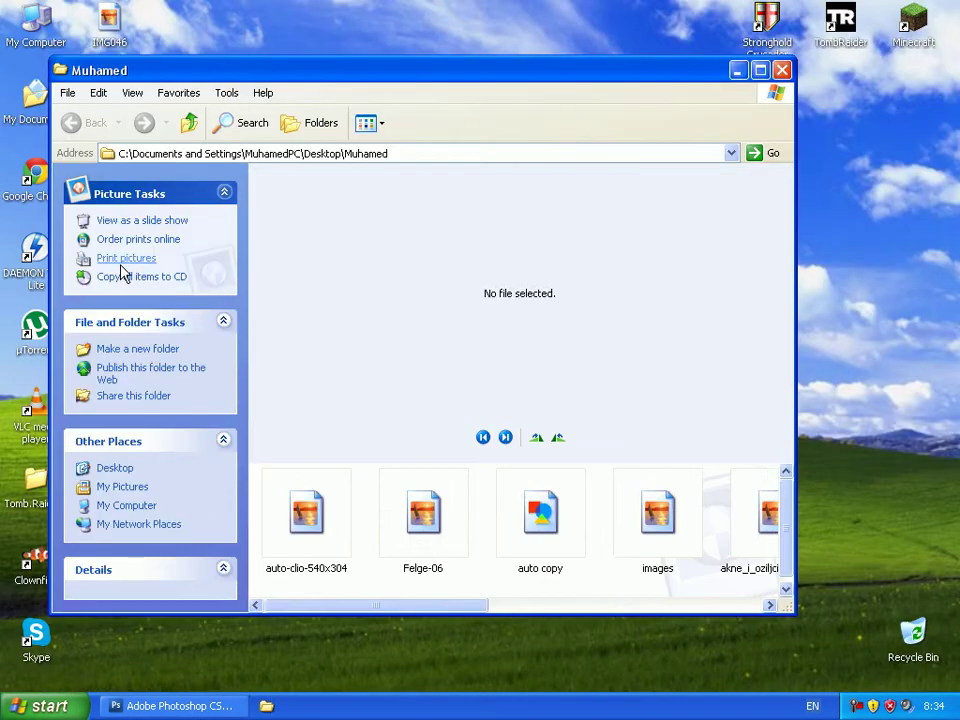
drag(387, 608, 776, 612)
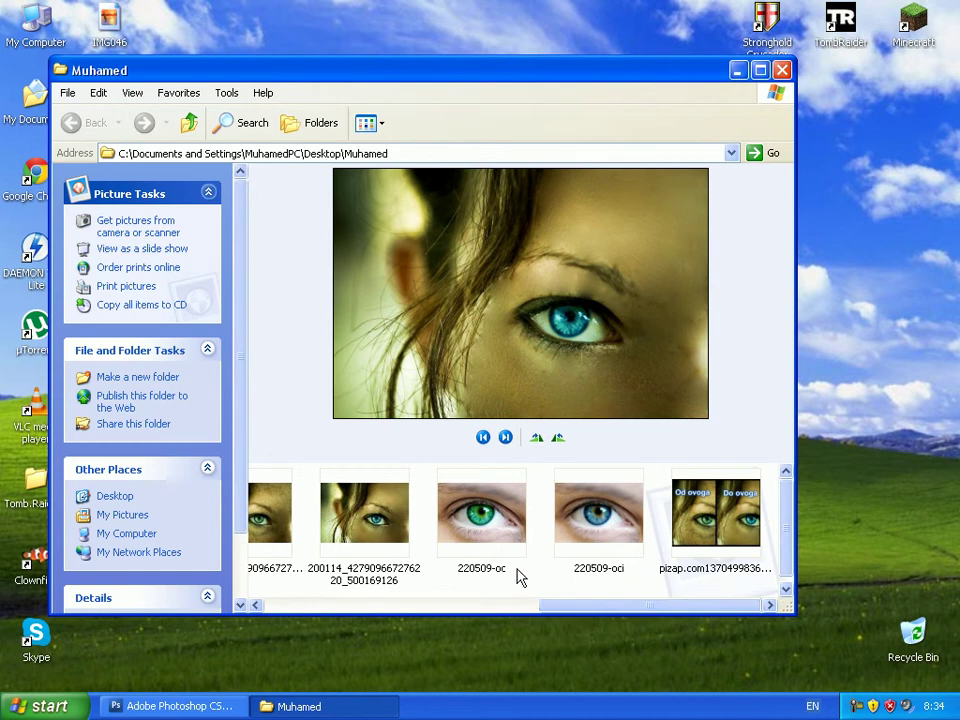
Step: Compare the previews of the edited 220509-oc and the original 220509-oci by alternating between them, and return to Photoshop
click(463, 531)
click(575, 510)
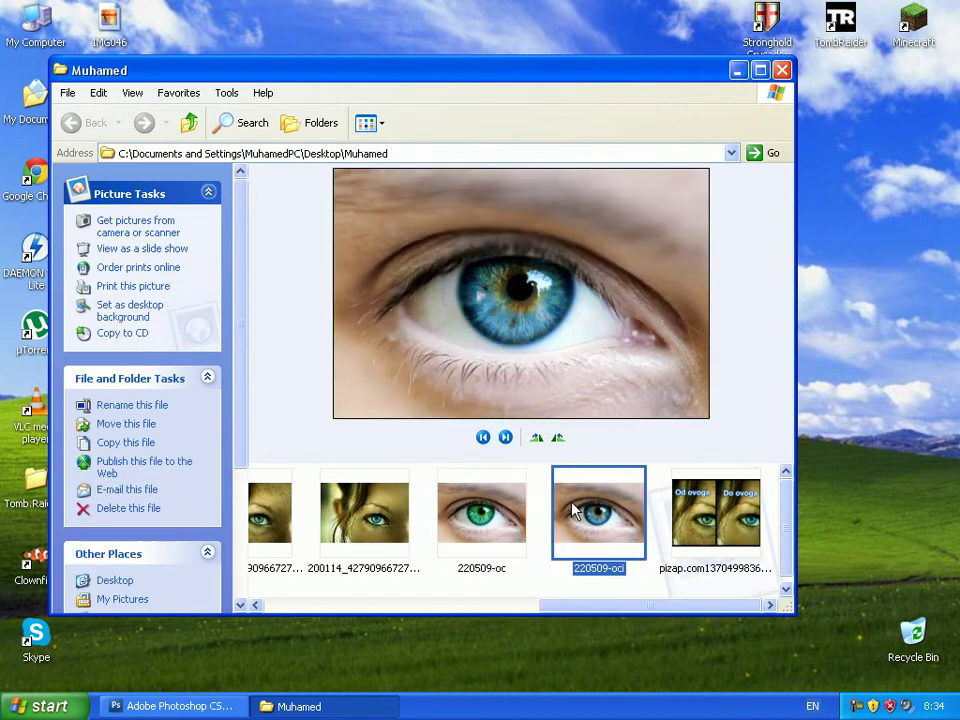
key(Left)
key(Right)
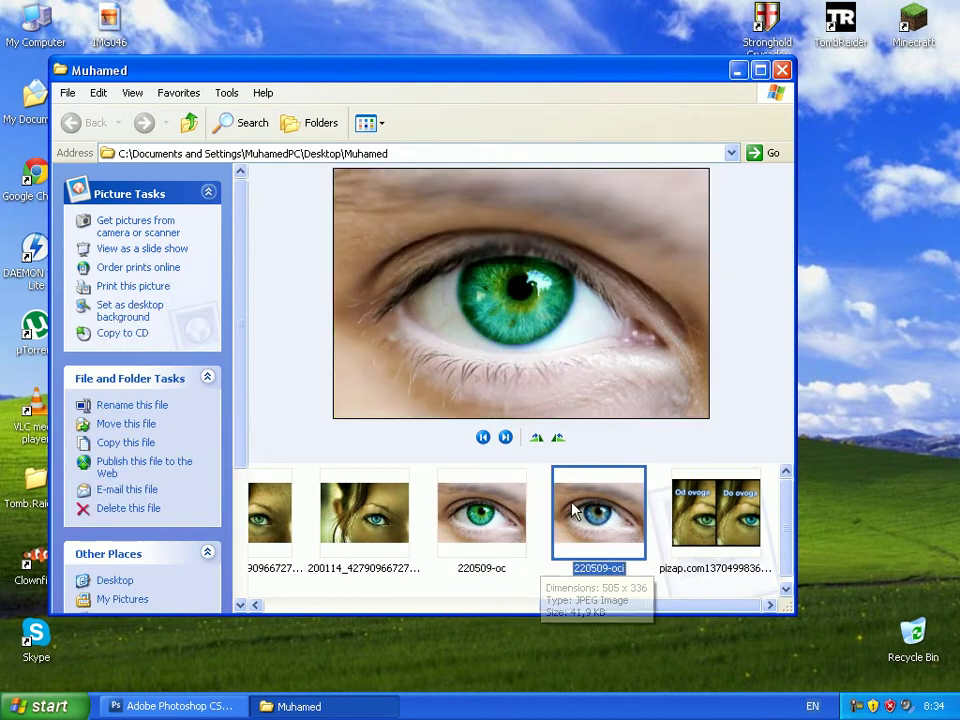
key(Left)
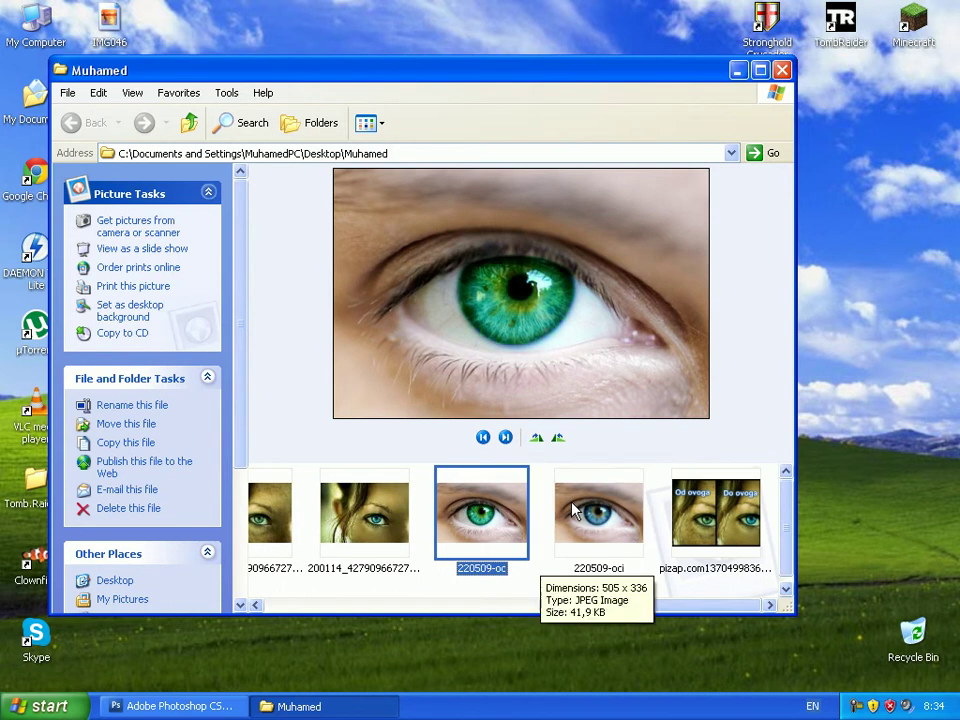
key(Right)
key(Left)
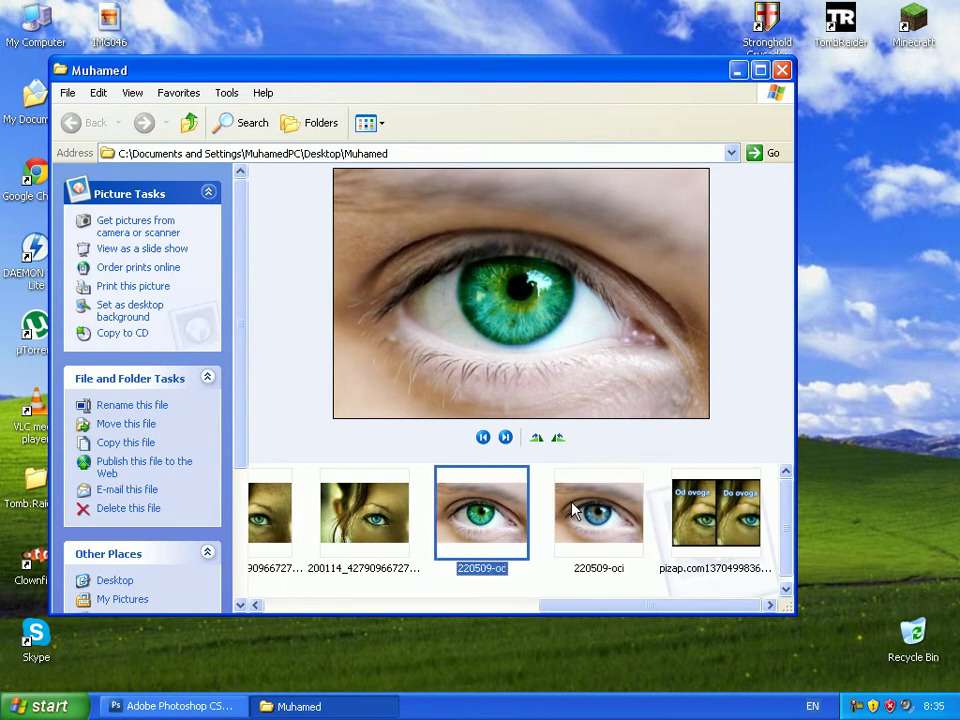
key(Right)
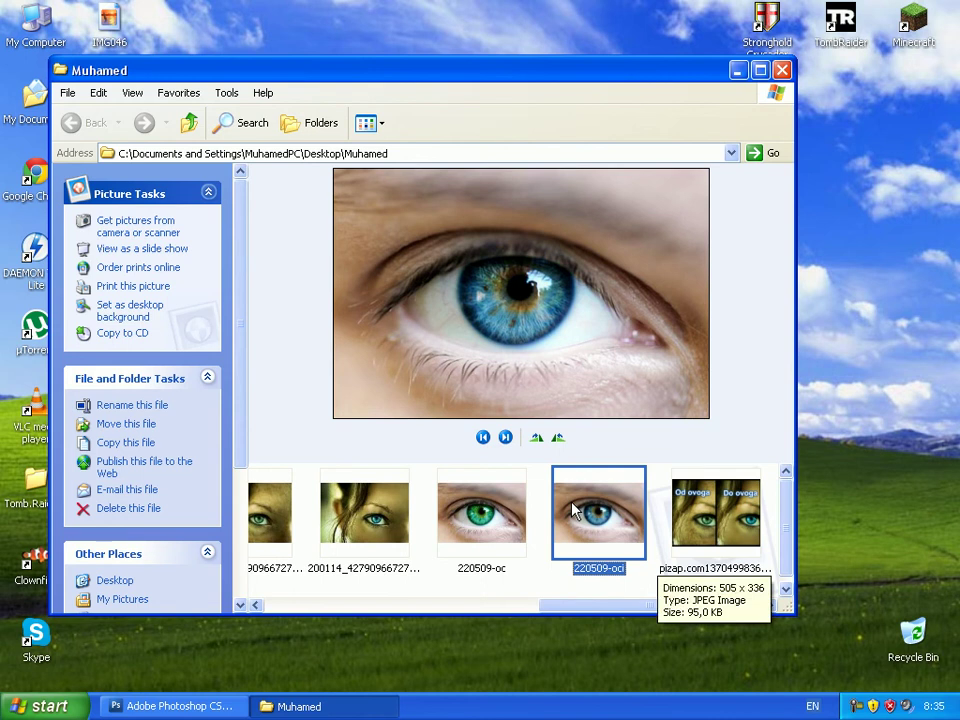
key(Left)
key(Right)
key(Left)
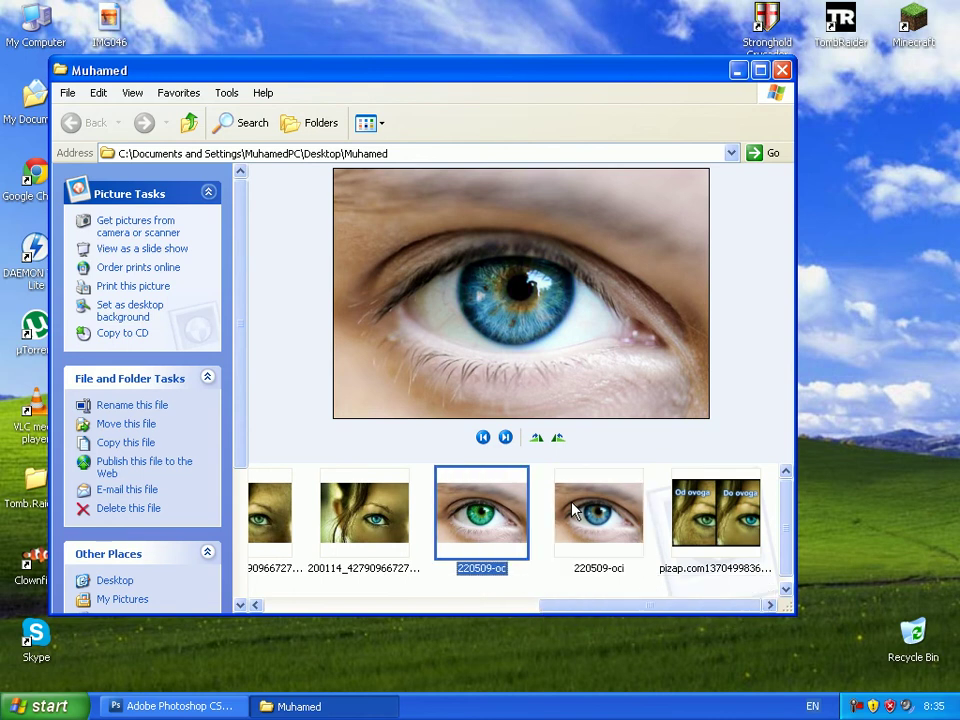
click(175, 706)
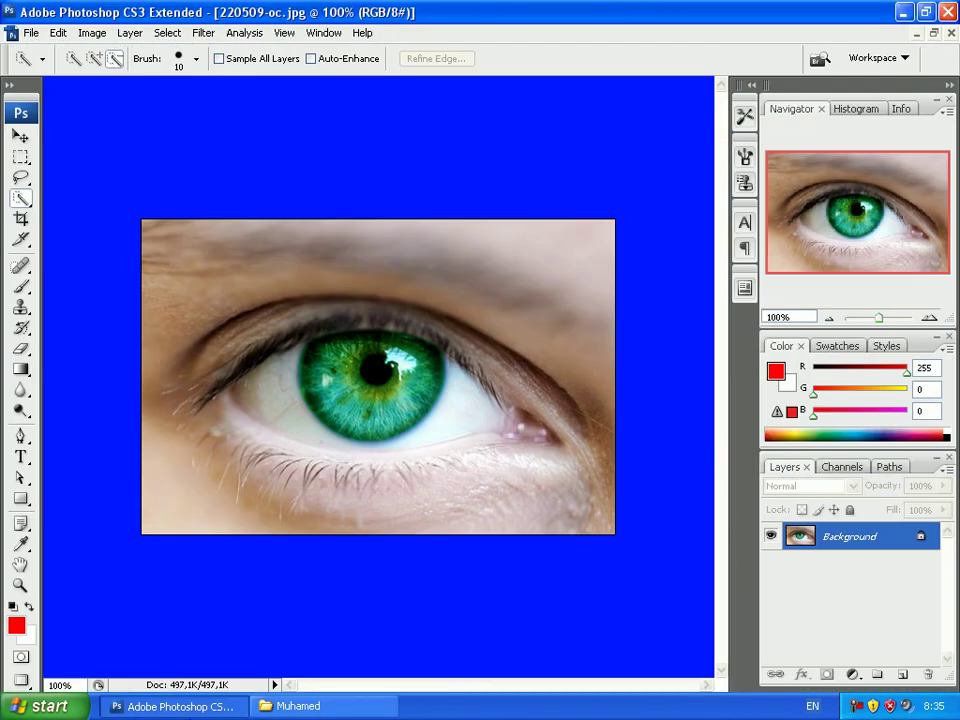